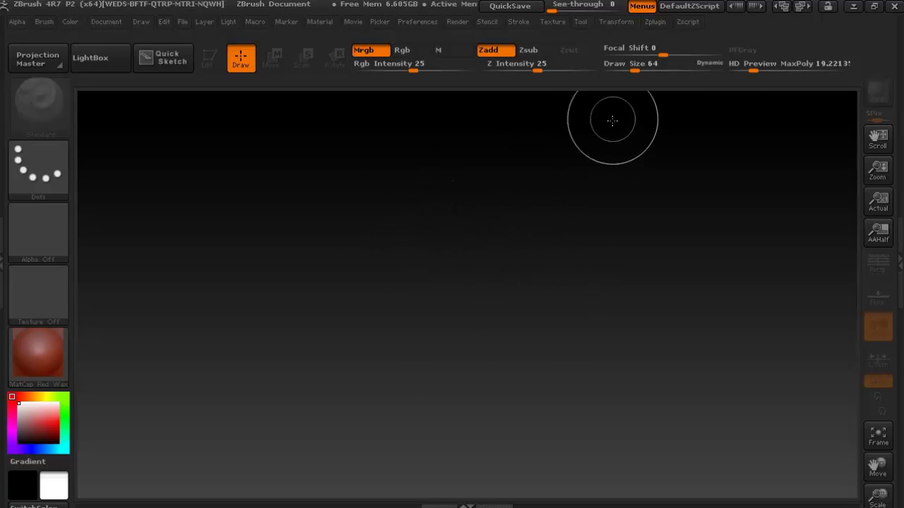
Set the brush to Draw Size 75 and Focal Shift -5, and try a new secondary colour
mouse_move(632, 65)
mouse_down()
mouse_move(649, 65)
mouse_move(631, 55)
mouse_move(658, 55)
mouse_up()
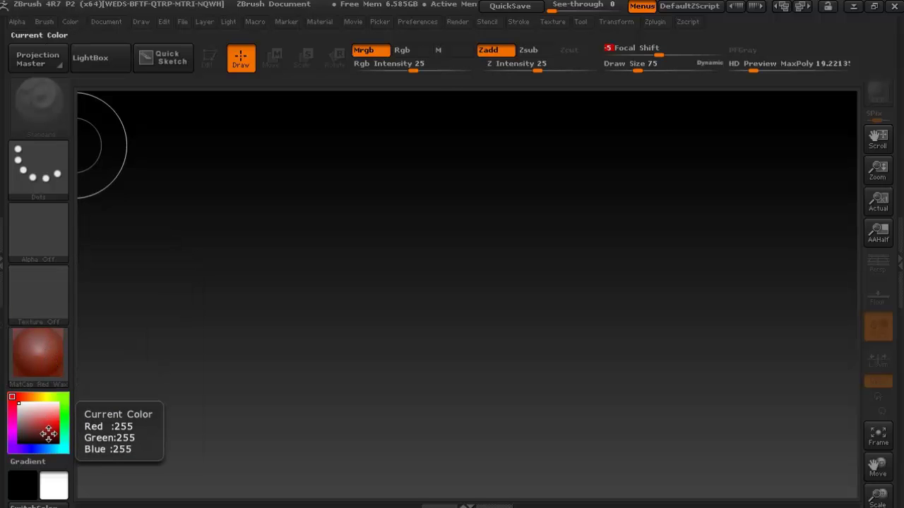
drag(47, 430, 16, 401)
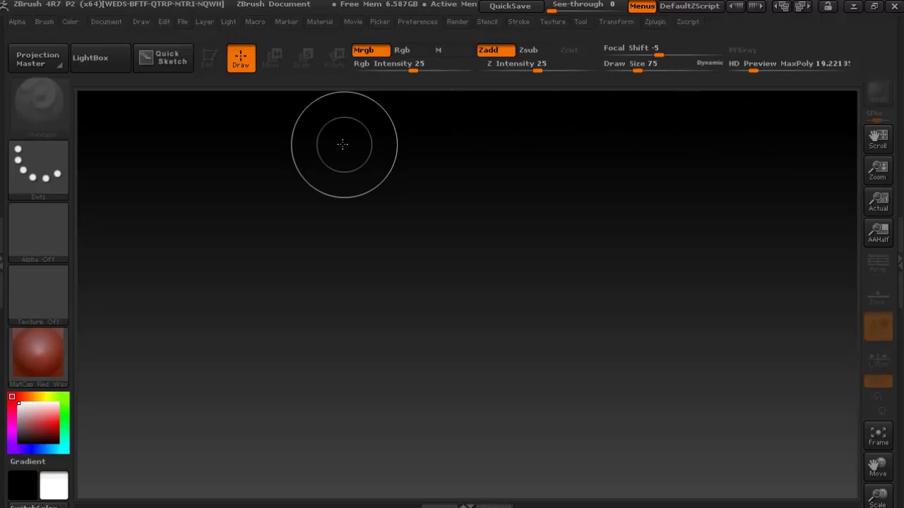
Toggle the left tray shut and open again so it stands empty, without the Material palette
click(3, 267)
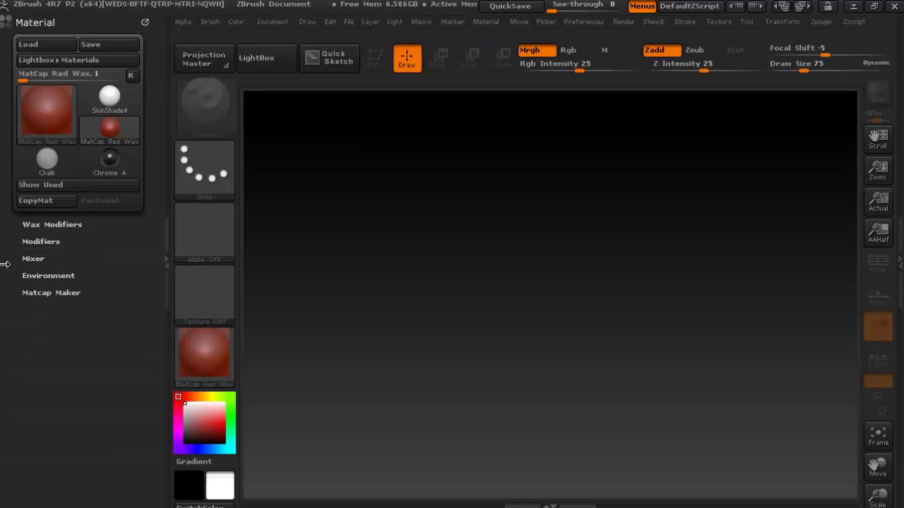
click(160, 269)
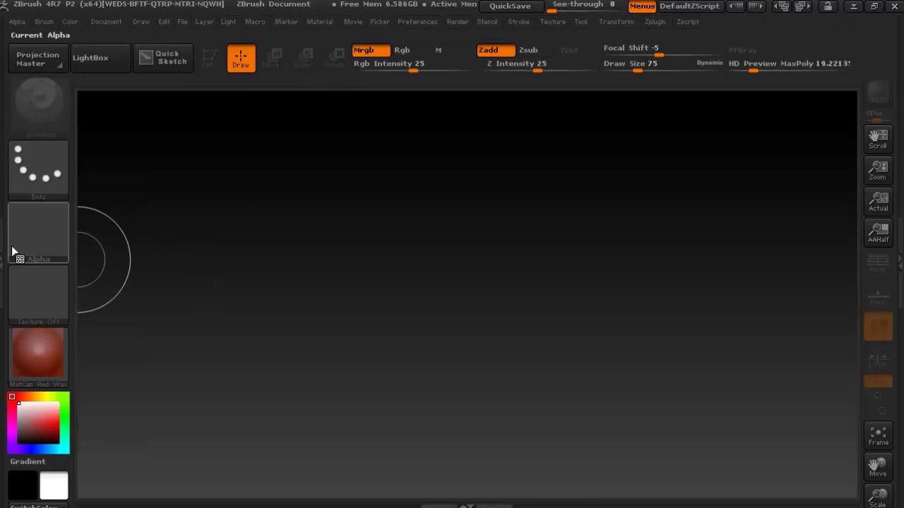
click(7, 247)
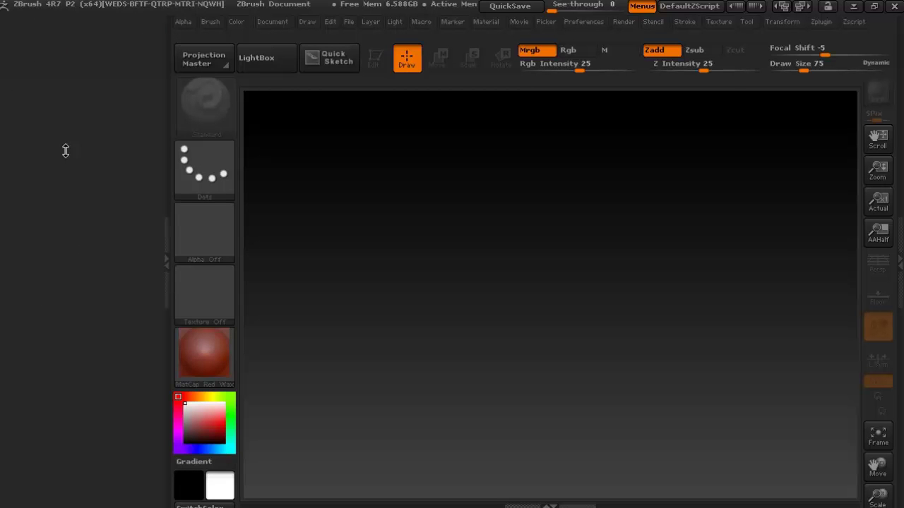
Open and close the right Tool tray, then show the Material palette offering MatCap Red Wax, SkinShade4, Chalk, Chrome A
click(895, 263)
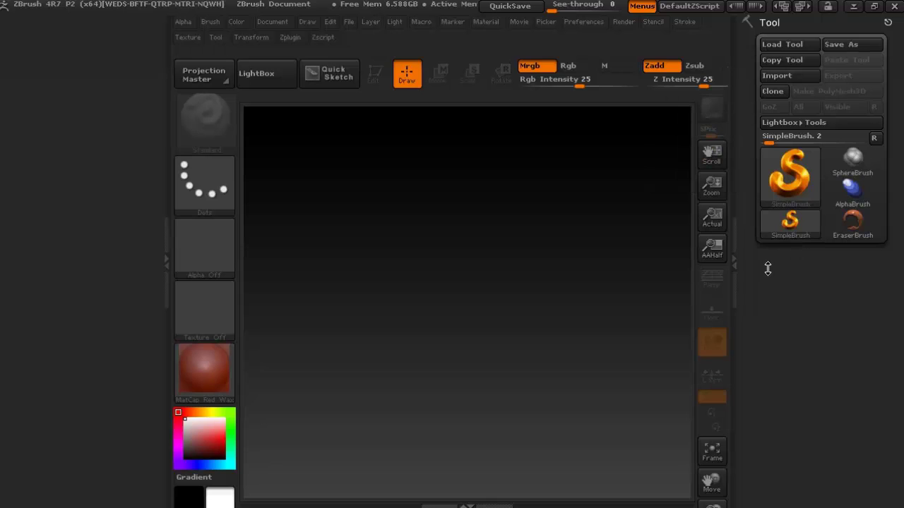
click(738, 268)
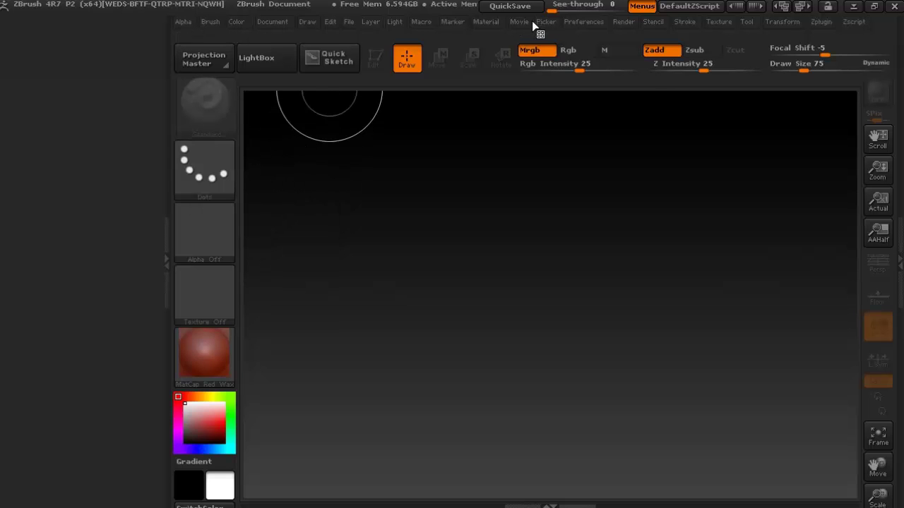
click(485, 21)
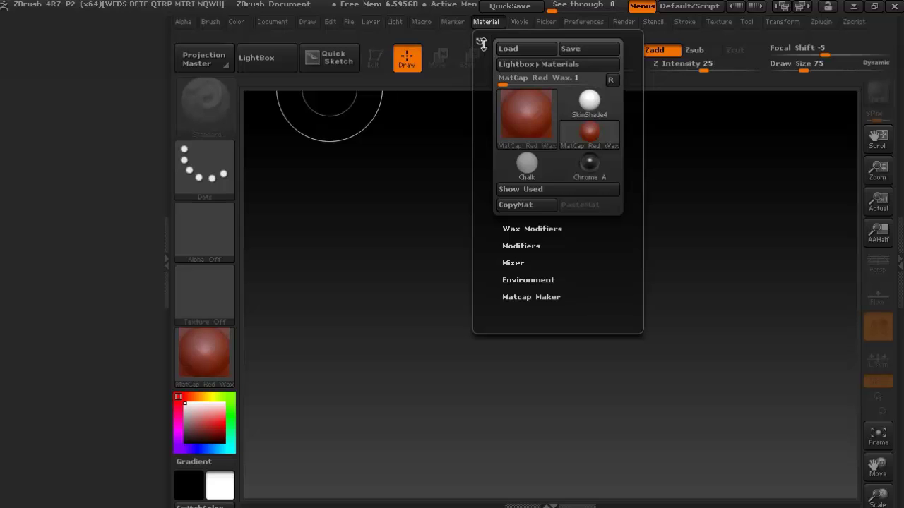
Dock the Material palette into the left tray
click(480, 43)
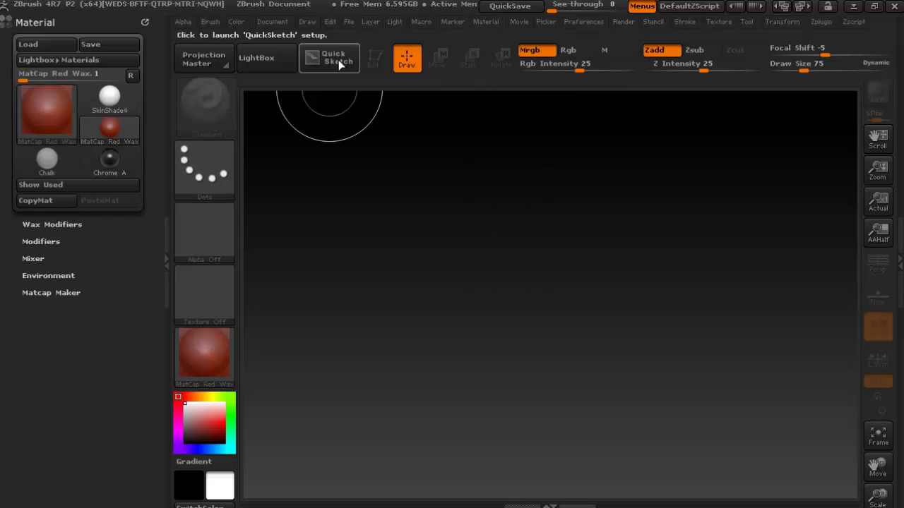
click(491, 18)
click(490, 18)
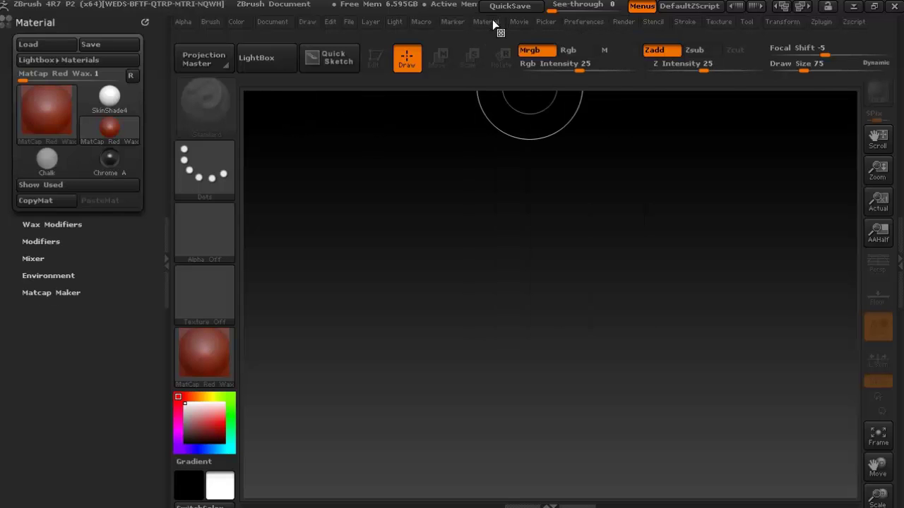
click(492, 19)
click(492, 19)
Dock the Light palette in the left tray above the Material palette
click(394, 21)
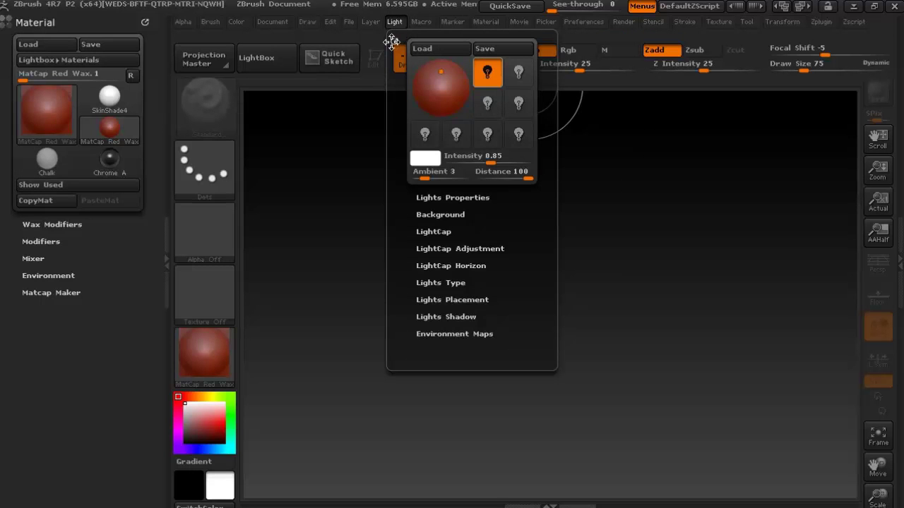
click(391, 43)
mouse_move(140, 314)
mouse_down()
mouse_move(173, 257)
mouse_move(134, 295)
mouse_up()
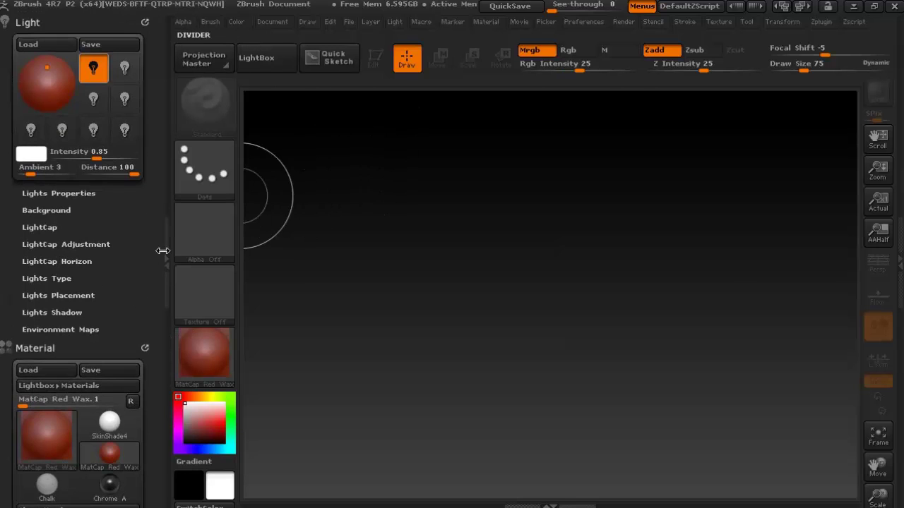
Close the left tray and open the right tray on the Tool palette with SimpleBrush current
click(163, 251)
click(898, 249)
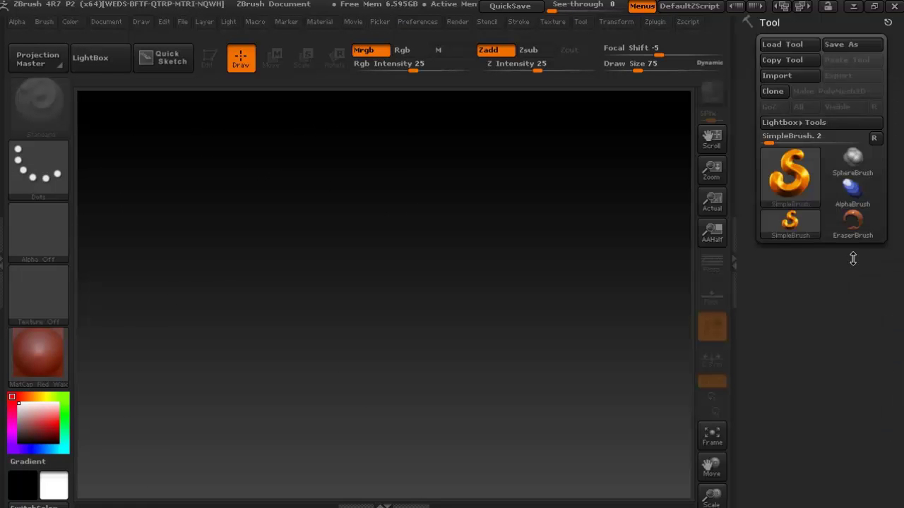
click(735, 264)
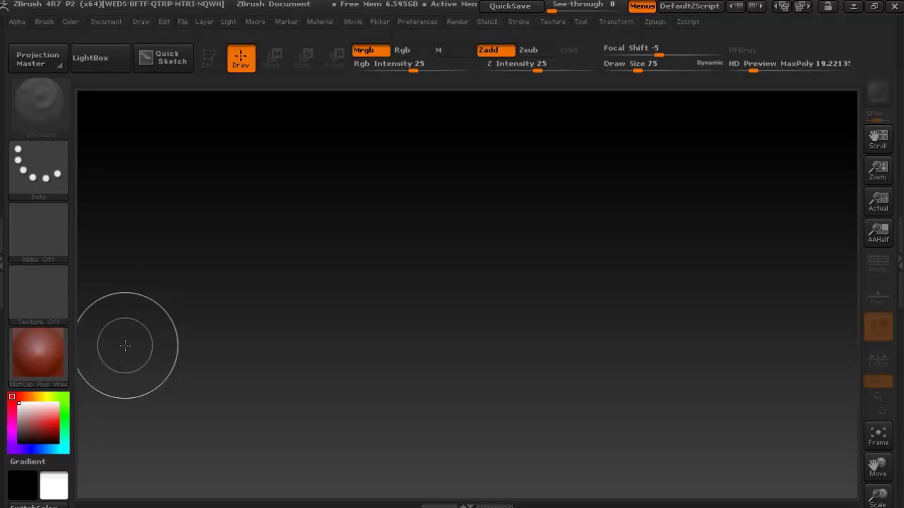
click(898, 278)
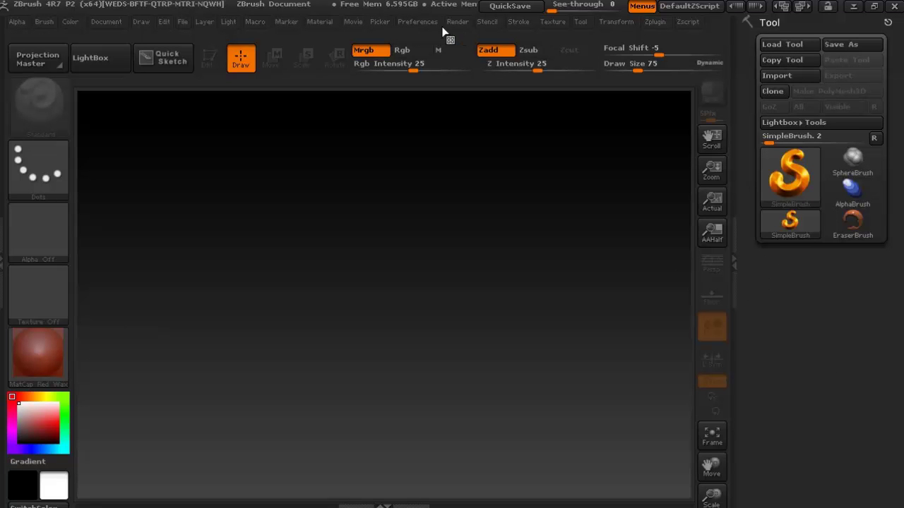
click(581, 22)
click(580, 40)
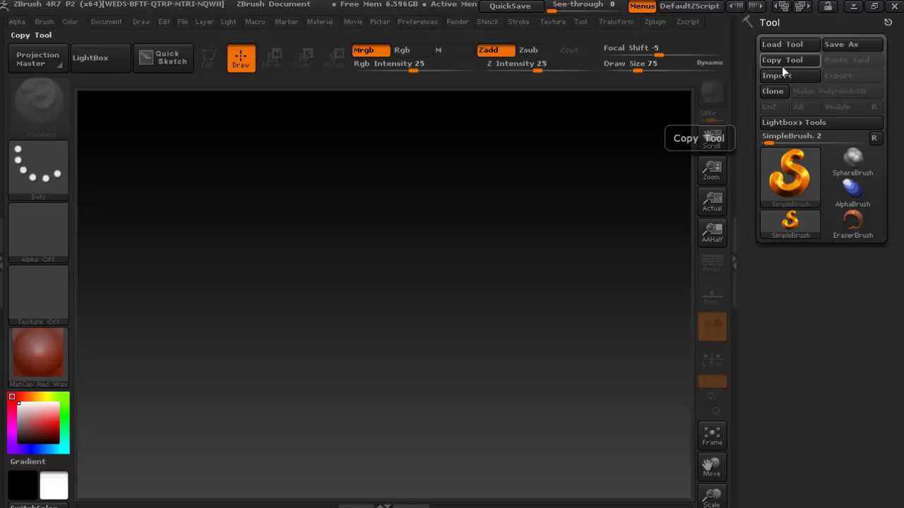
click(782, 66)
Open the tool picker from the Current Tool thumbnail, listing Quick Pick, 3D Meshes and 2.5D Brushes
click(798, 178)
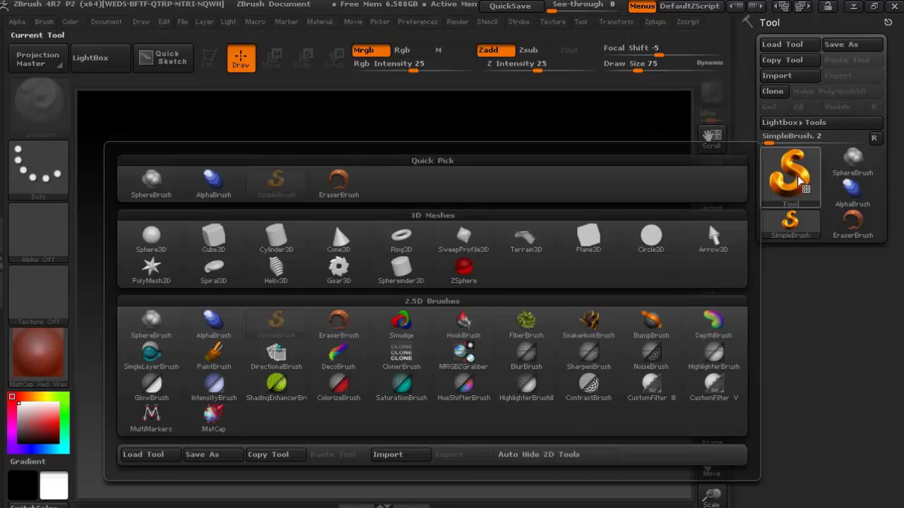